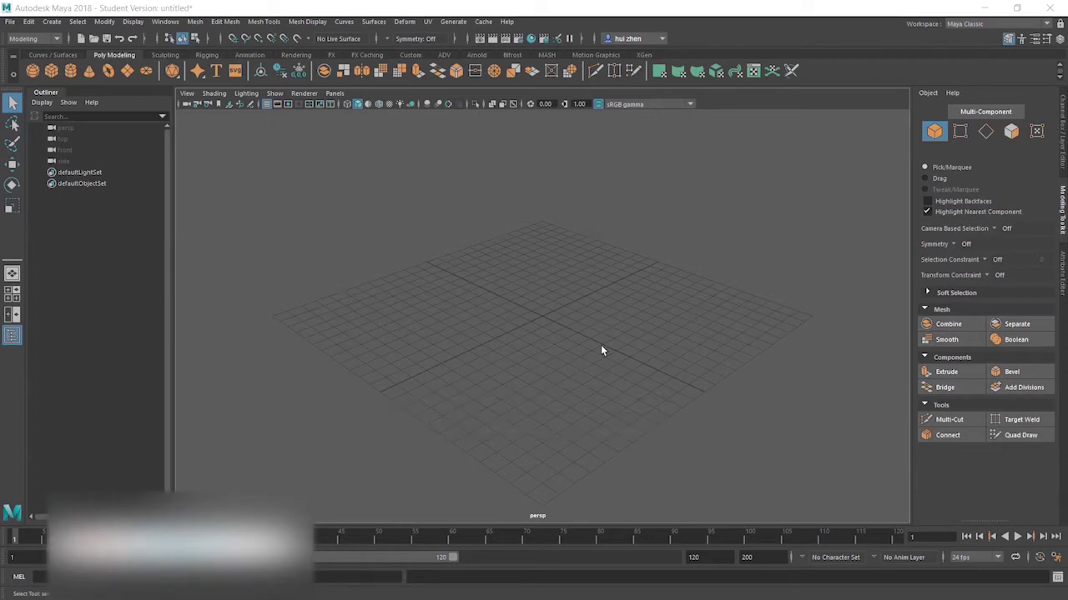
# - Create a polygon disc and scale it up about five times
pyautogui.click(146, 70)
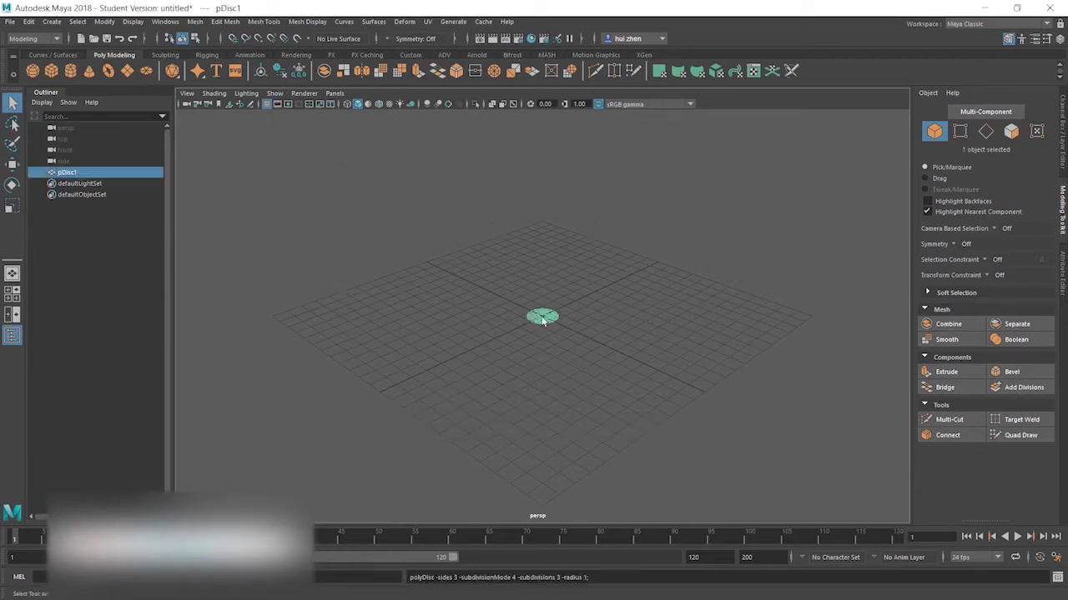
pyautogui.press('w')
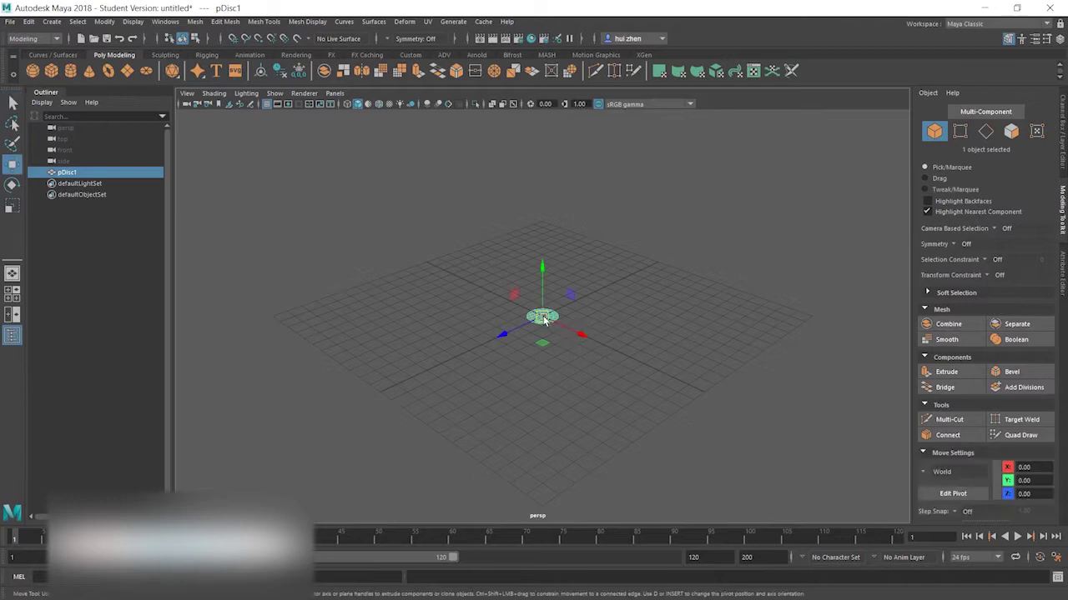
pyautogui.press('r')
pyautogui.moveTo(542, 317); pyautogui.dragTo(611, 394)
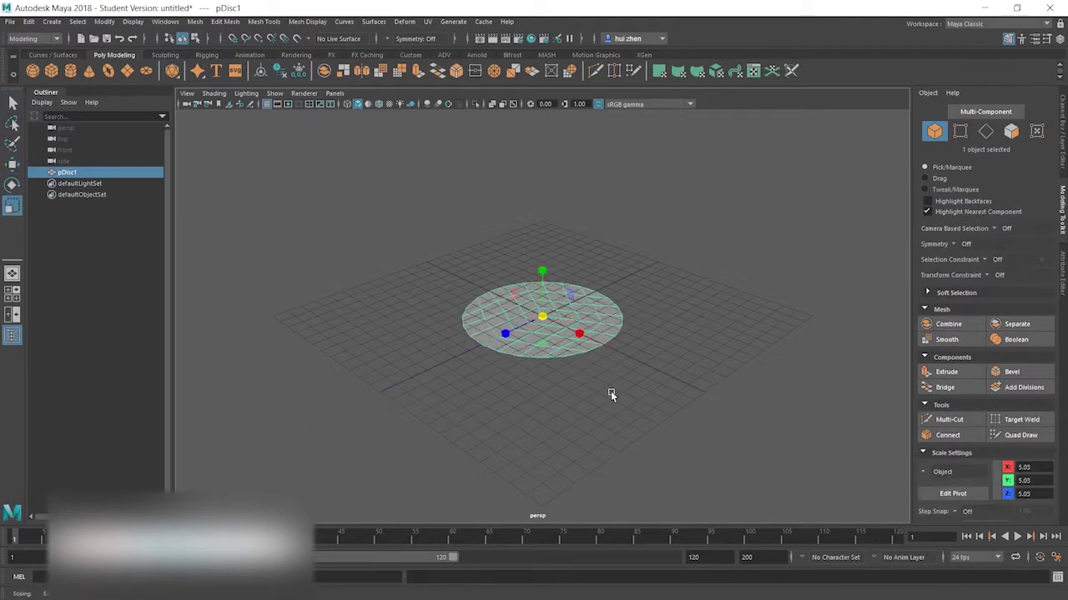
pyautogui.press('w')
pyautogui.keyDown('alt'); pyautogui.moveTo(548, 426); pyautogui.dragTo(551, 408); pyautogui.keyUp('alt')
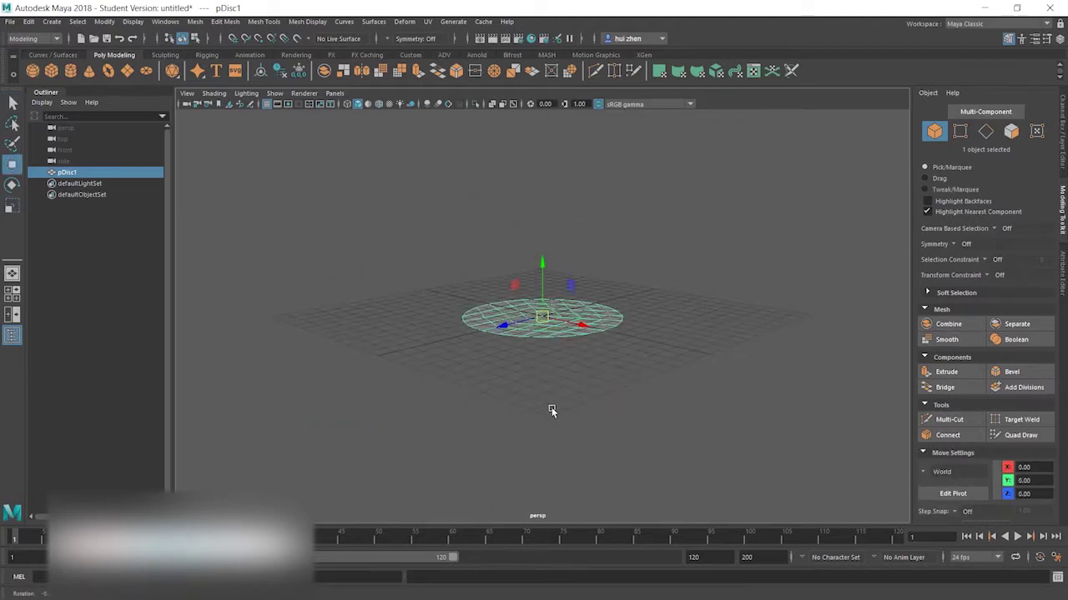
# - Extrude the disc's faces about 9.86 units upward and scale the top faces wider
pyautogui.click(946, 372)
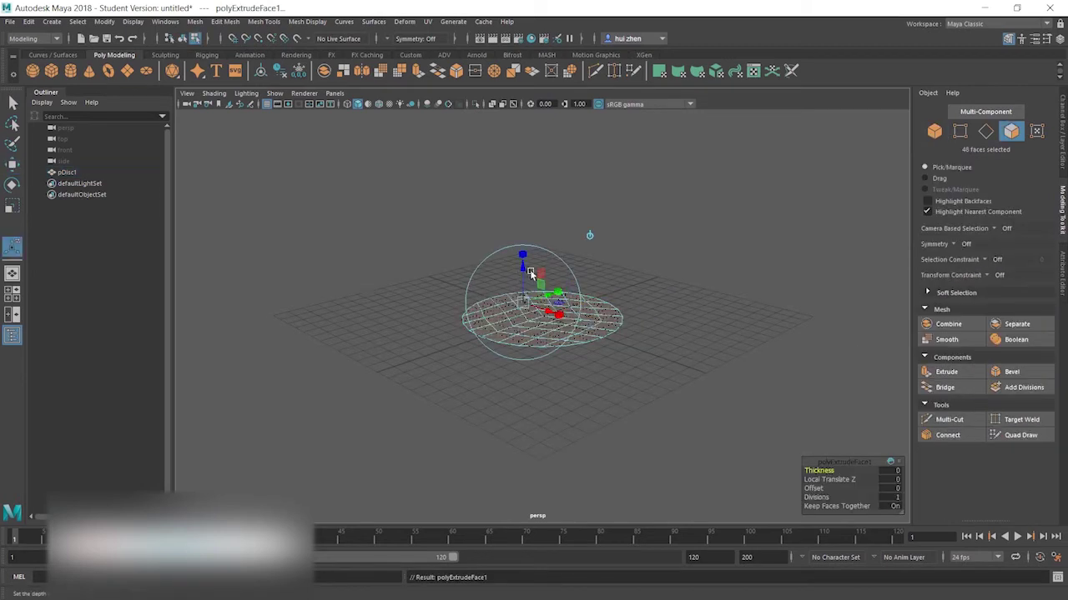
pyautogui.moveTo(522, 266); pyautogui.dragTo(510, 113)
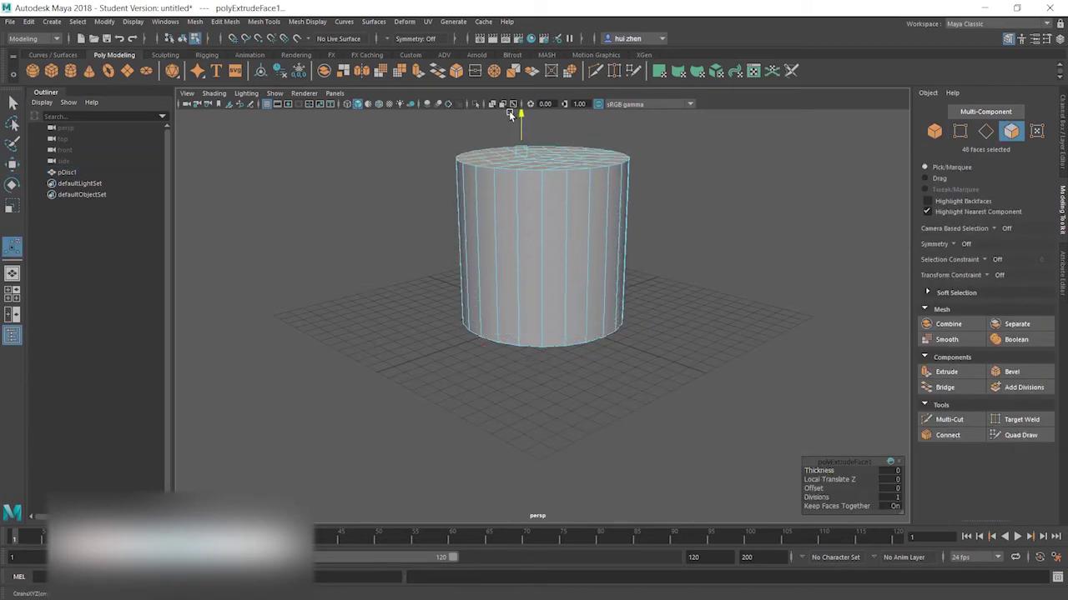
pyautogui.scroll(-3, 552, 253)
pyautogui.scroll(-2, 542, 275)
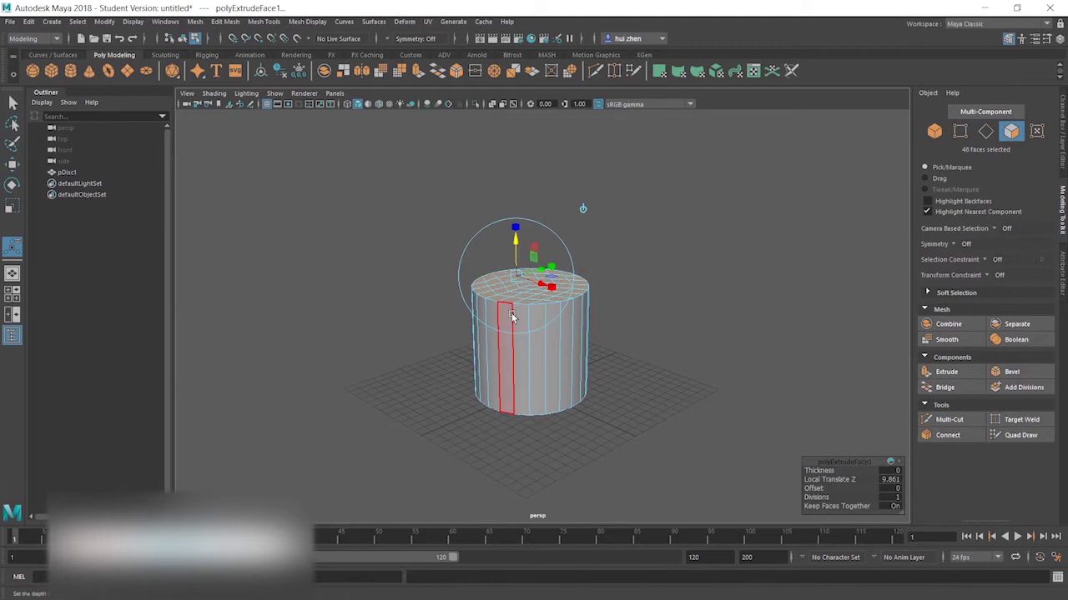
pyautogui.press('r')
pyautogui.moveTo(531, 286); pyautogui.dragTo(556, 308)
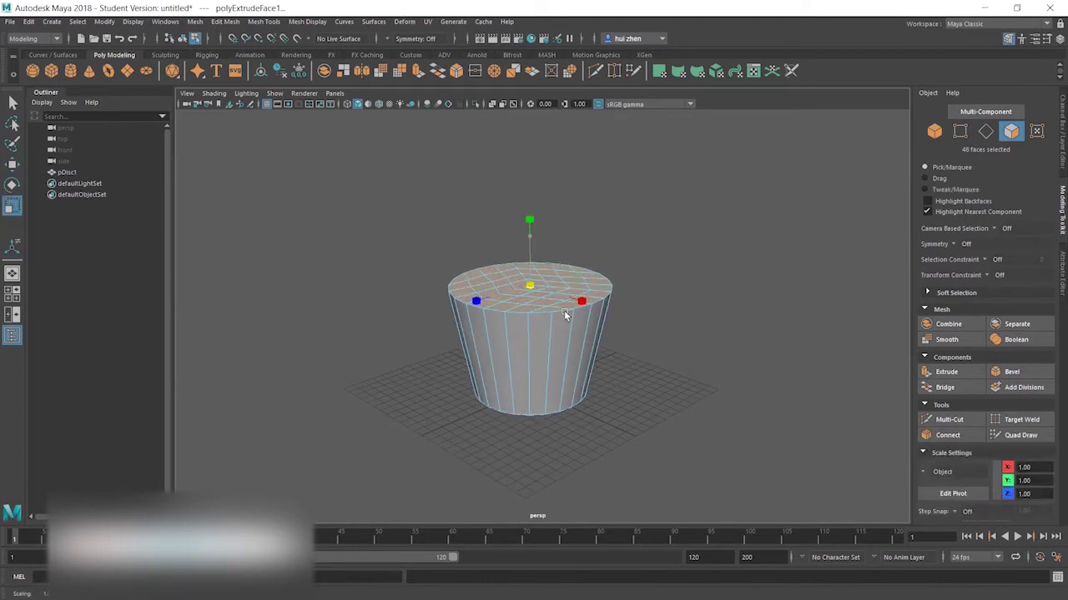
pyautogui.press('w')
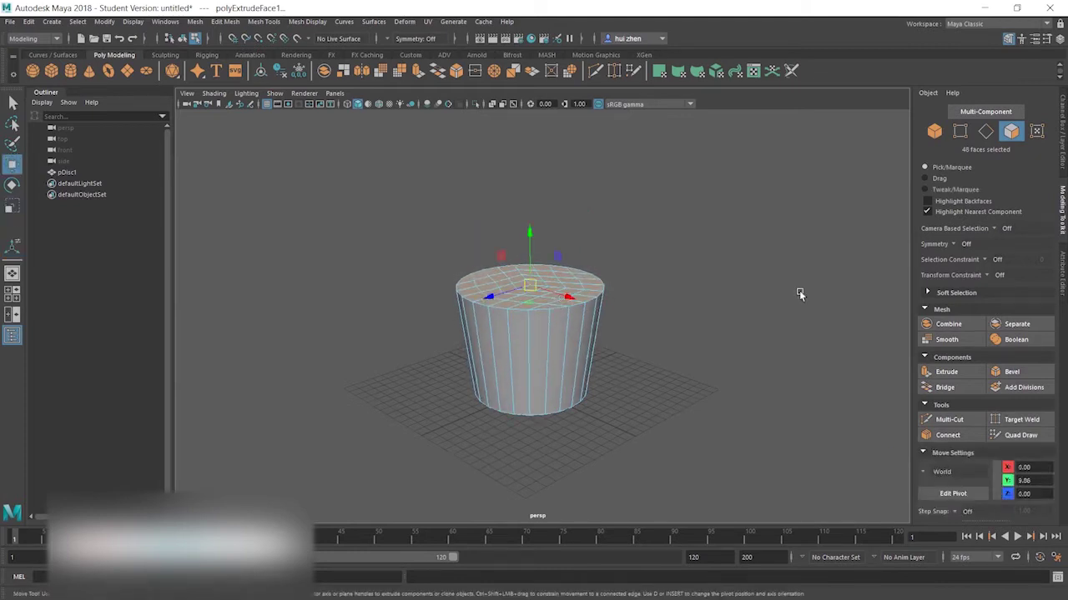
pyautogui.scroll(3, 583, 358)
pyautogui.scroll(3, 553, 406)
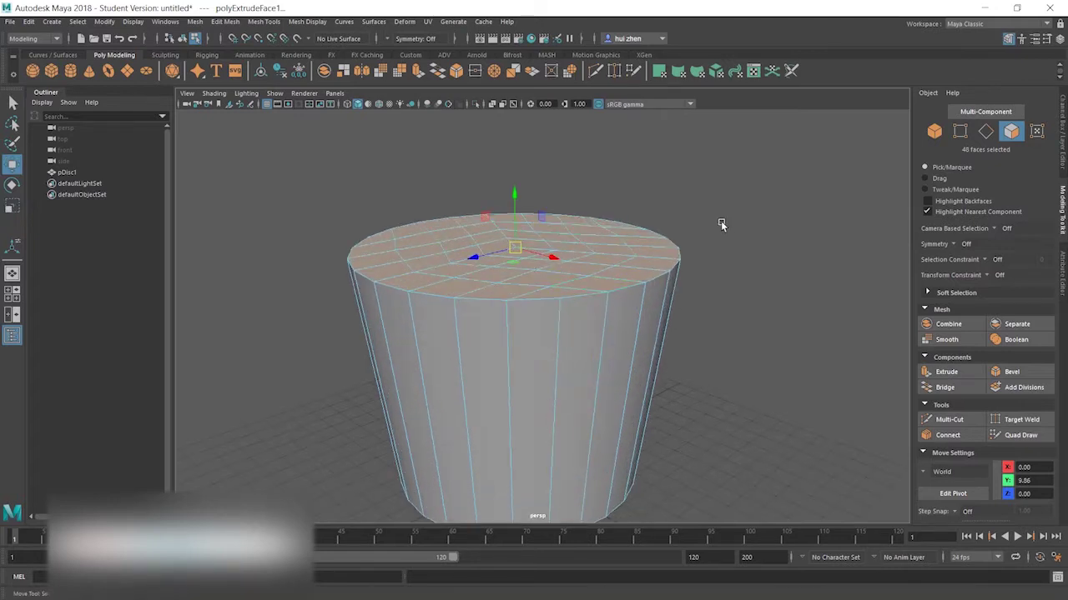
pyautogui.click(720, 221)
# - Select the top faces along the back, right and front of the cylinder
pyautogui.click(455, 225)
pyautogui.keyDown('shift'); pyautogui.click(513, 224); pyautogui.keyUp('shift')
pyautogui.keyDown('shift'); pyautogui.click(551, 220); pyautogui.keyUp('shift')
pyautogui.keyDown('shift'); pyautogui.click(584, 223); pyautogui.keyUp('shift')
pyautogui.keyDown('shift'); pyautogui.click(622, 233); pyautogui.keyUp('shift')
pyautogui.keyDown('shift'); pyautogui.click(648, 254); pyautogui.keyUp('shift')
pyautogui.keyDown('shift'); pyautogui.click(606, 278); pyautogui.keyUp('shift')
pyautogui.keyDown('shift'); pyautogui.click(606, 277); pyautogui.keyUp('shift')
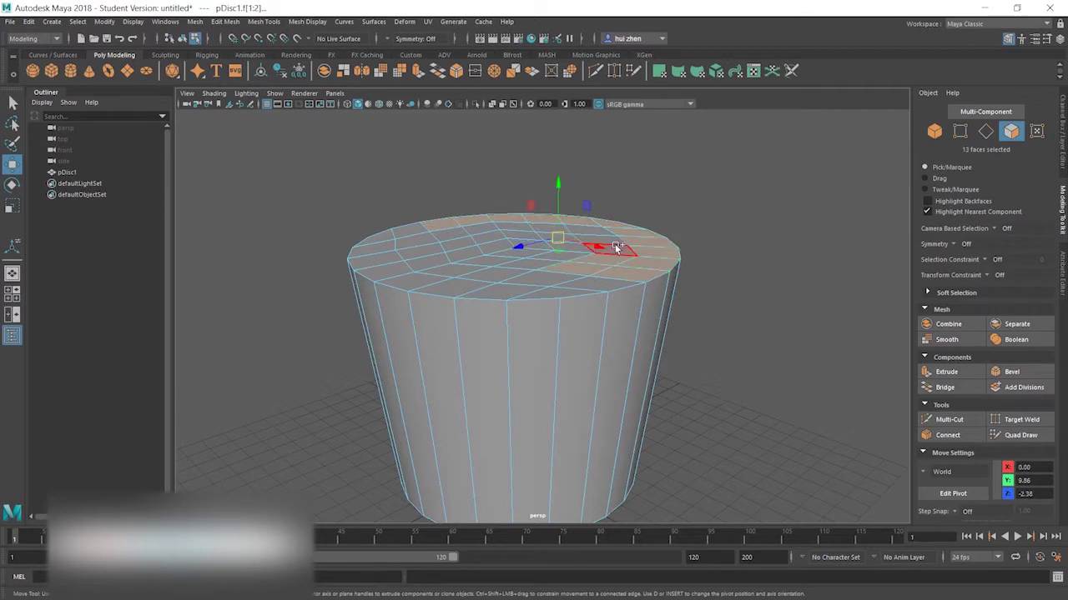
pyautogui.keyDown('shift'); pyautogui.click(557, 279); pyautogui.keyUp('shift')
pyautogui.keyDown('shift'); pyautogui.click(548, 294); pyautogui.keyUp('shift')
pyautogui.keyDown('shift'); pyautogui.click(492, 287); pyautogui.keyUp('shift')
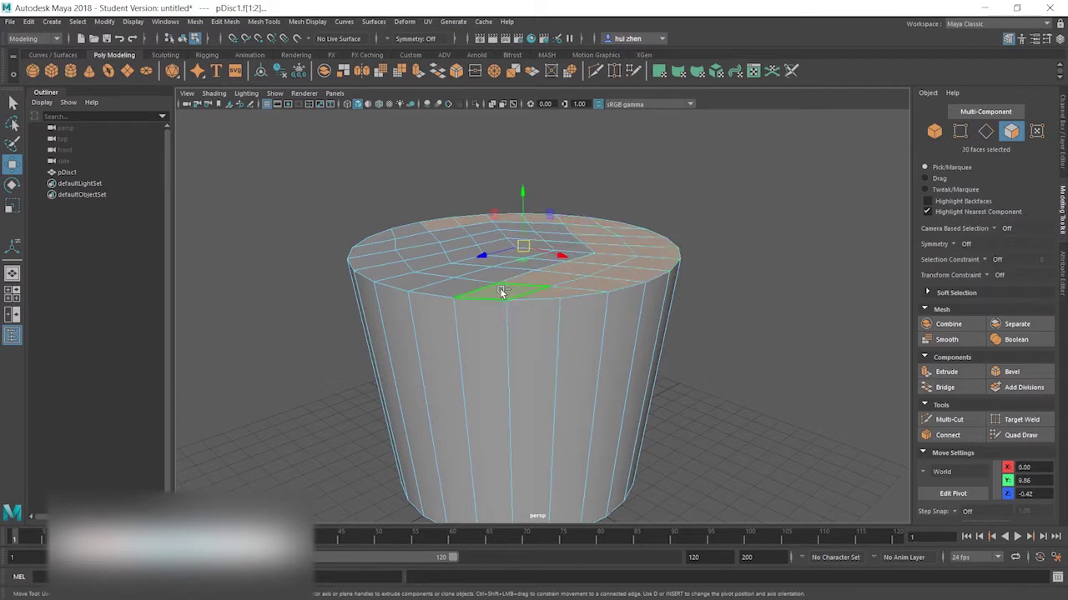
pyautogui.keyDown('shift'); pyautogui.click(463, 285); pyautogui.keyUp('shift')
# - Add the remaining left and back top faces and delete the whole top
pyautogui.keyDown('shift'); pyautogui.click(396, 276); pyautogui.keyUp('shift')
pyautogui.keyDown('shift'); pyautogui.click(367, 262); pyautogui.keyUp('shift')
pyautogui.keyDown('shift'); pyautogui.click(379, 244); pyautogui.keyUp('shift')
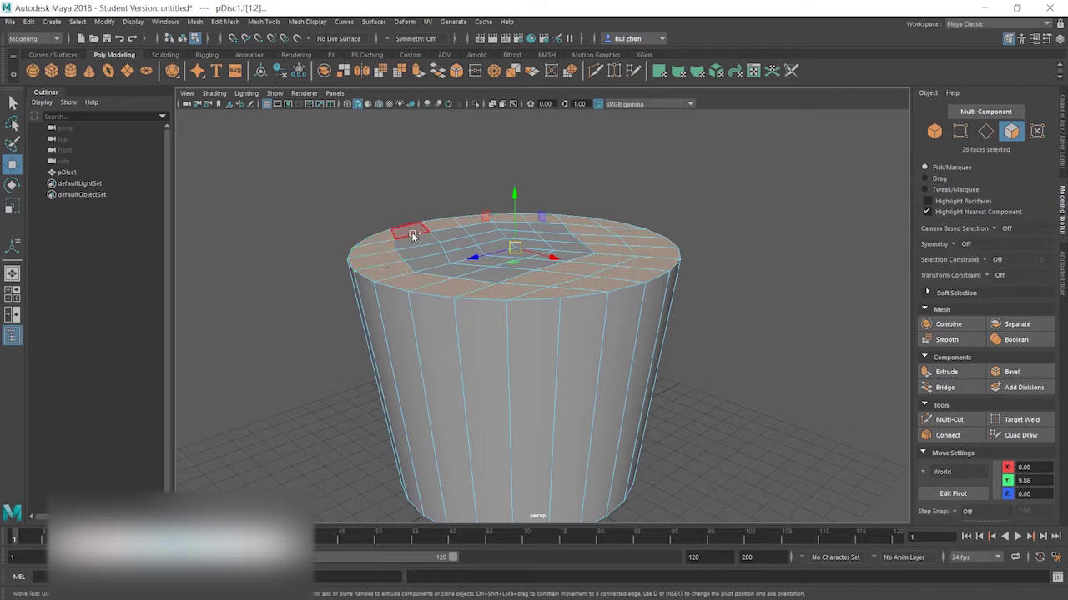
pyautogui.keyDown('shift'); pyautogui.click(458, 232); pyautogui.keyUp('shift')
pyautogui.keyDown('shift'); pyautogui.click(486, 223); pyautogui.keyUp('shift')
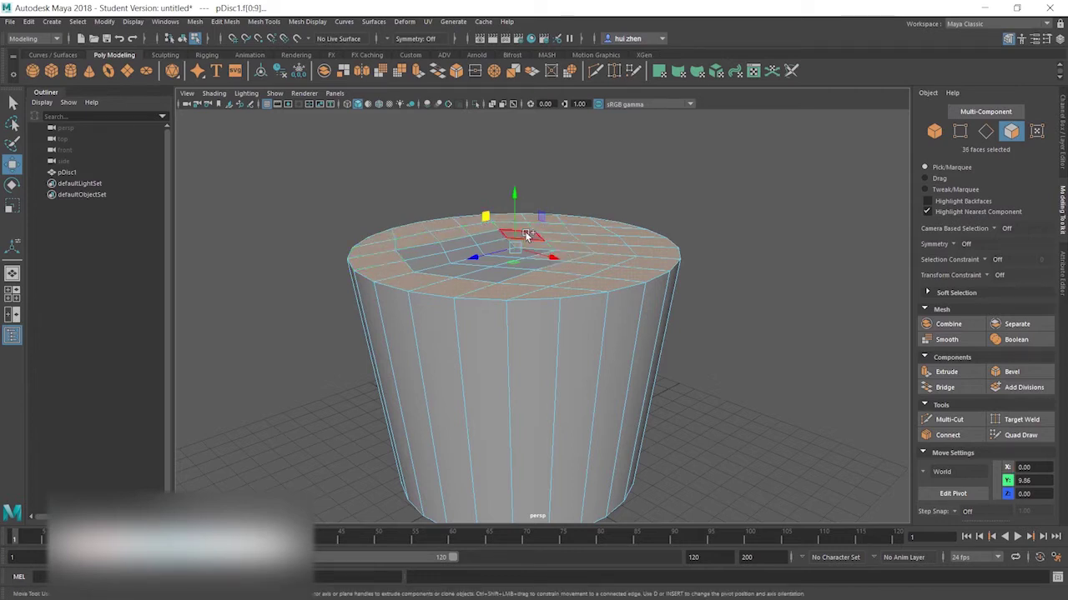
pyautogui.scroll(5, 525, 231)
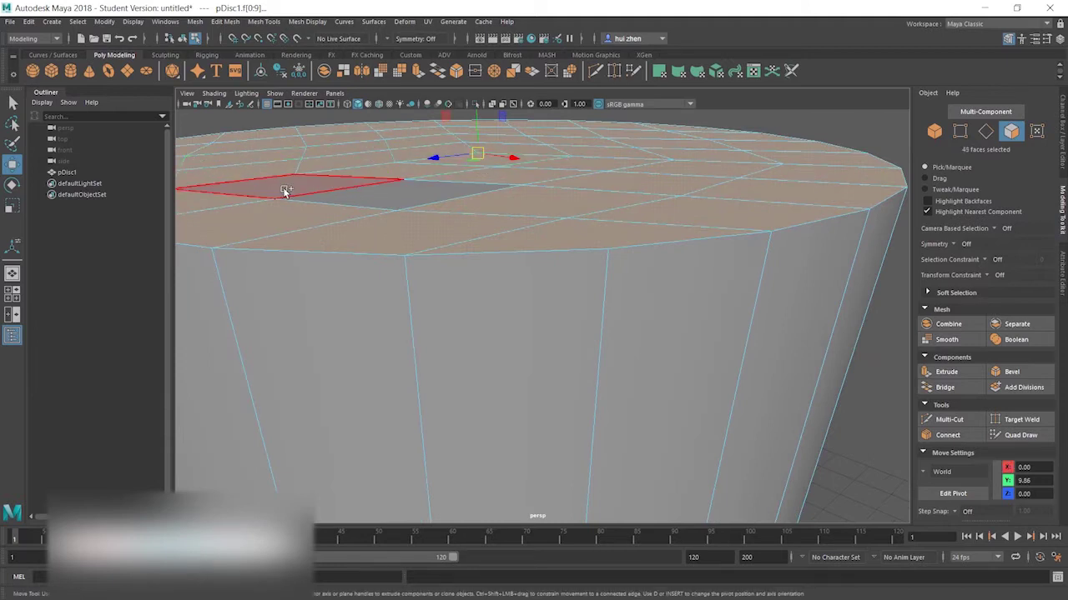
pyautogui.scroll(-5, 406, 221)
pyautogui.press('Delete')
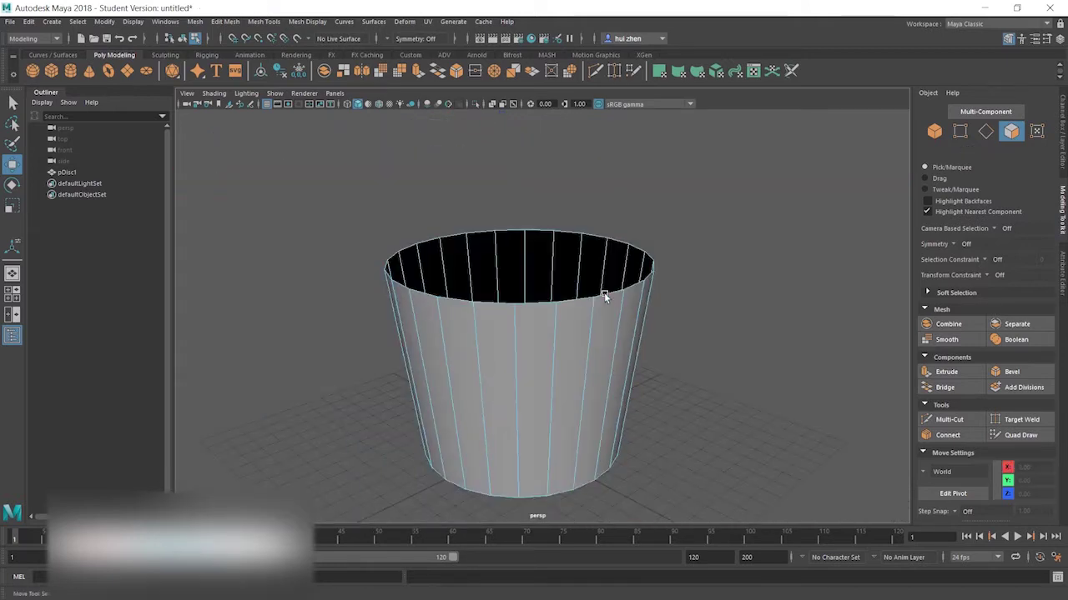
# - Select the cup's 24 wall faces and extrude them, offsetting to Local Translate Z 0.178
pyautogui.moveTo(528, 363)
pyautogui.keyDown('alt'); pyautogui.mouseDown()
pyautogui.moveTo(530, 407)
pyautogui.moveTo(532, 363)
pyautogui.mouseUp(); pyautogui.keyUp('alt')
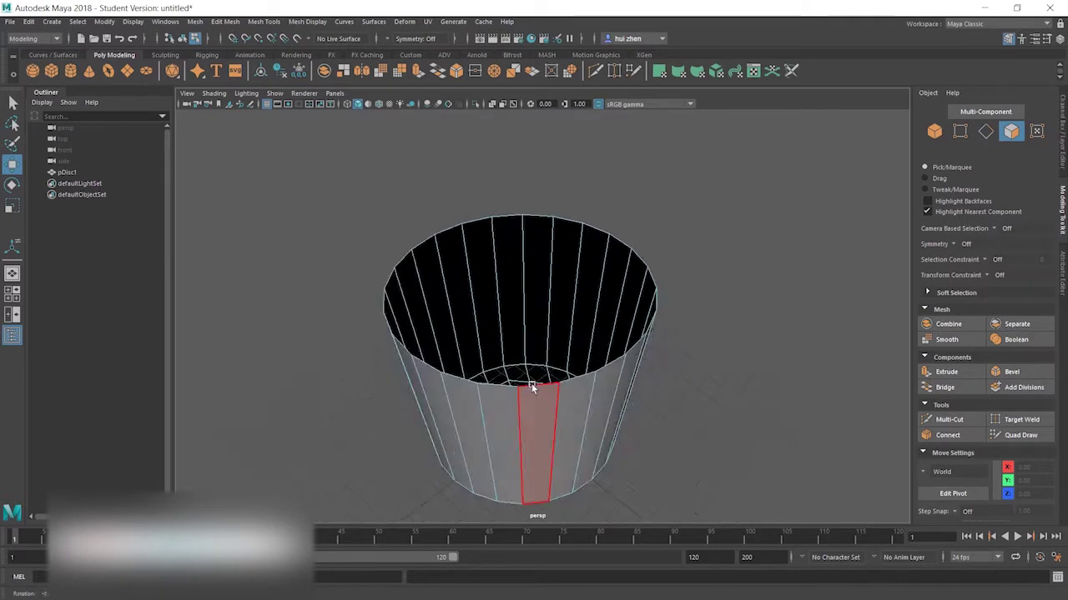
pyautogui.doubleClick(532, 363)
pyautogui.moveTo(539, 407)
pyautogui.keyDown('alt'); pyautogui.mouseDown()
pyautogui.moveTo(496, 296)
pyautogui.moveTo(584, 372)
pyautogui.mouseUp(); pyautogui.keyUp('alt')
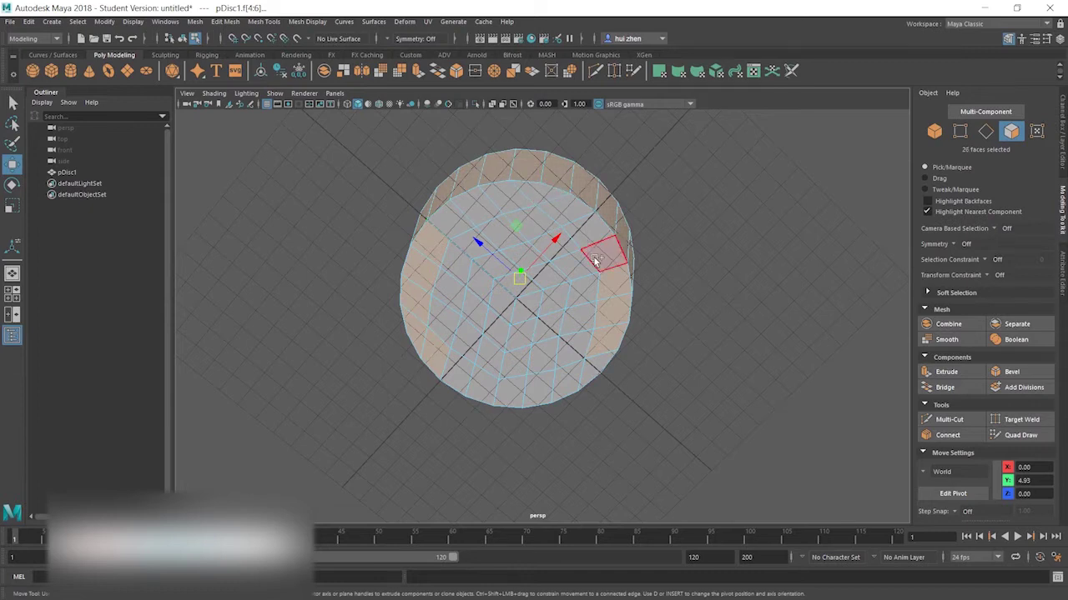
pyautogui.keyDown('ctrl'); pyautogui.click(428, 250); pyautogui.keyUp('ctrl')
pyautogui.keyDown('alt'); pyautogui.moveTo(495, 262); pyautogui.dragTo(676, 332); pyautogui.keyUp('alt')
pyautogui.press('super')
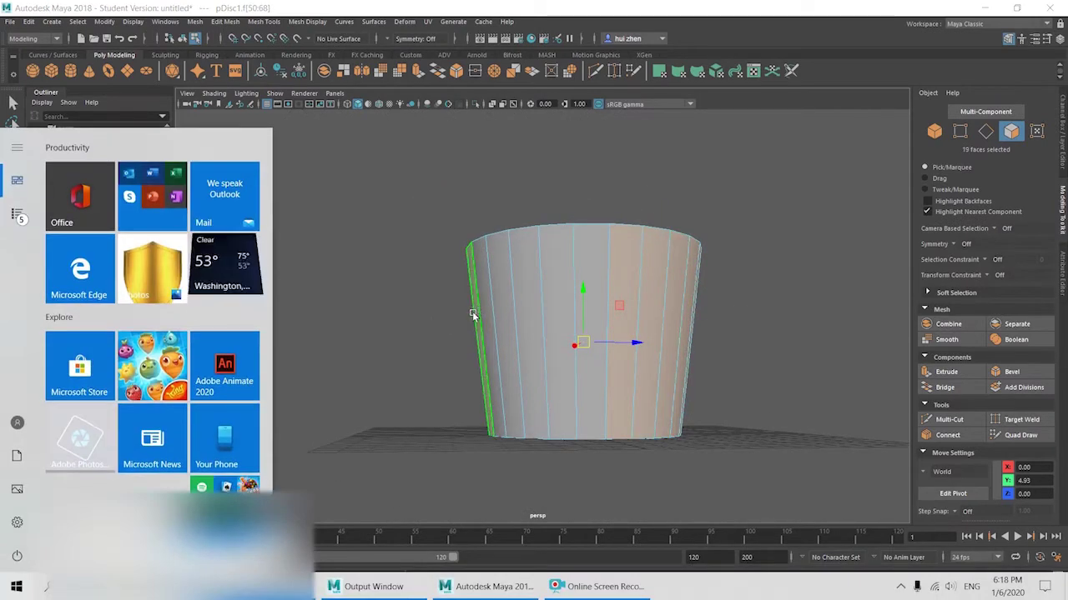
pyautogui.press('Escape')
pyautogui.keyDown('alt'); pyautogui.moveTo(469, 302); pyautogui.dragTo(501, 309); pyautogui.keyUp('alt')
pyautogui.keyDown('shift'); pyautogui.click(598, 262); pyautogui.keyUp('shift')
pyautogui.moveTo(598, 262)
pyautogui.keyDown('alt'); pyautogui.mouseDown()
pyautogui.moveTo(497, 338)
pyautogui.moveTo(595, 399)
pyautogui.mouseUp(); pyautogui.keyUp('alt')
pyautogui.click(946, 372)
pyautogui.moveTo(457, 406)
pyautogui.mouseDown()
pyautogui.moveTo(576, 396)
pyautogui.moveTo(553, 297)
pyautogui.moveTo(558, 348)
pyautogui.moveTo(576, 310)
pyautogui.moveTo(538, 305)
pyautogui.moveTo(523, 409)
pyautogui.moveTo(500, 424)
pyautogui.moveTo(538, 426)
pyautogui.mouseUp()
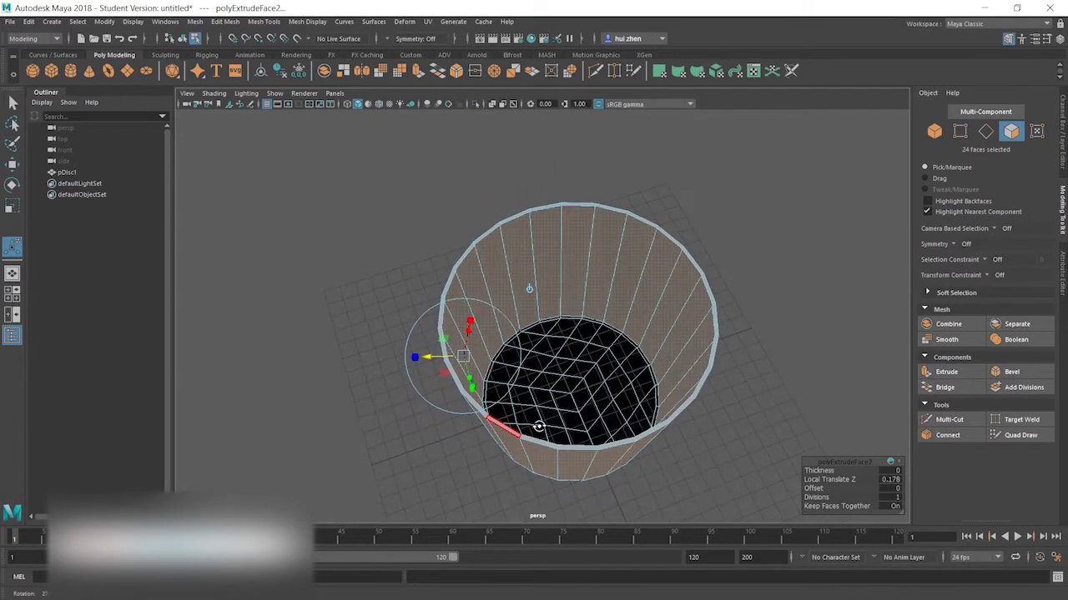
# - Clear the selection and select the 24 faces around the cup's rim
pyautogui.moveTo(563, 380)
pyautogui.keyDown('alt'); pyautogui.mouseDown()
pyautogui.moveTo(539, 406)
pyautogui.moveTo(522, 341)
pyautogui.moveTo(553, 288)
pyautogui.moveTo(559, 330)
pyautogui.moveTo(534, 384)
pyautogui.mouseUp(); pyautogui.keyUp('alt')
pyautogui.click(677, 196)
pyautogui.moveTo(677, 197)
pyautogui.keyDown('alt'); pyautogui.mouseDown()
pyautogui.moveTo(550, 341)
pyautogui.moveTo(600, 241)
pyautogui.moveTo(577, 296)
pyautogui.moveTo(577, 327)
pyautogui.mouseUp(); pyautogui.keyUp('alt')
pyautogui.keyDown('alt'); pyautogui.moveTo(566, 377); pyautogui.dragTo(488, 303); pyautogui.keyUp('alt')
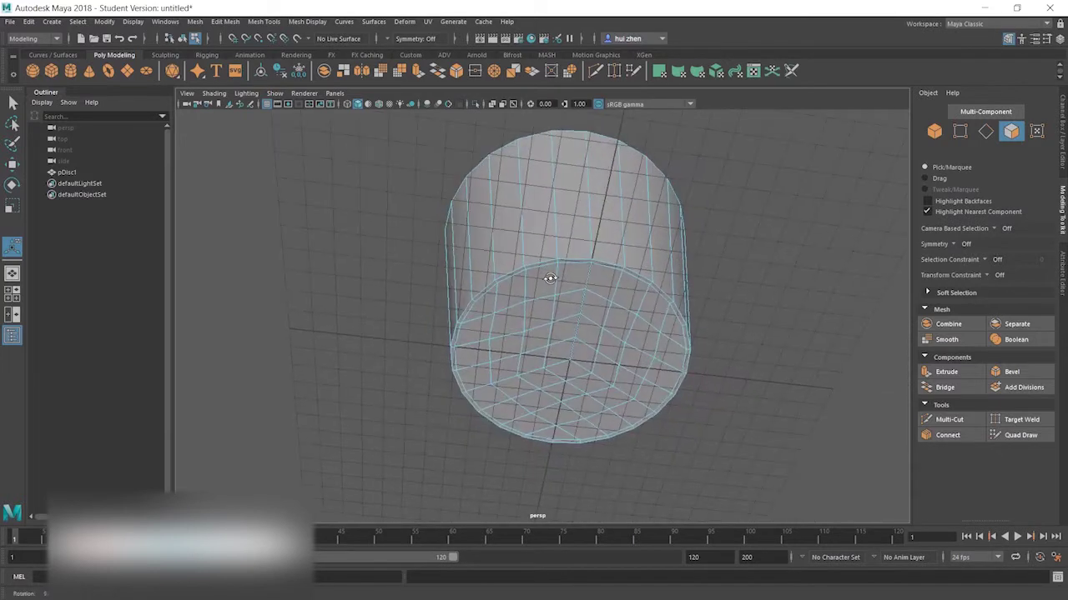
pyautogui.scroll(3, 566, 333)
pyautogui.scroll(2, 566, 333)
pyautogui.moveTo(565, 333)
pyautogui.keyDown('alt'); pyautogui.mouseDown()
pyautogui.moveTo(543, 274)
pyautogui.moveTo(524, 359)
pyautogui.moveTo(553, 406)
pyautogui.mouseUp(); pyautogui.keyUp('alt')
pyautogui.scroll(3, 553, 405)
pyautogui.click(640, 483)
pyautogui.click(659, 484)
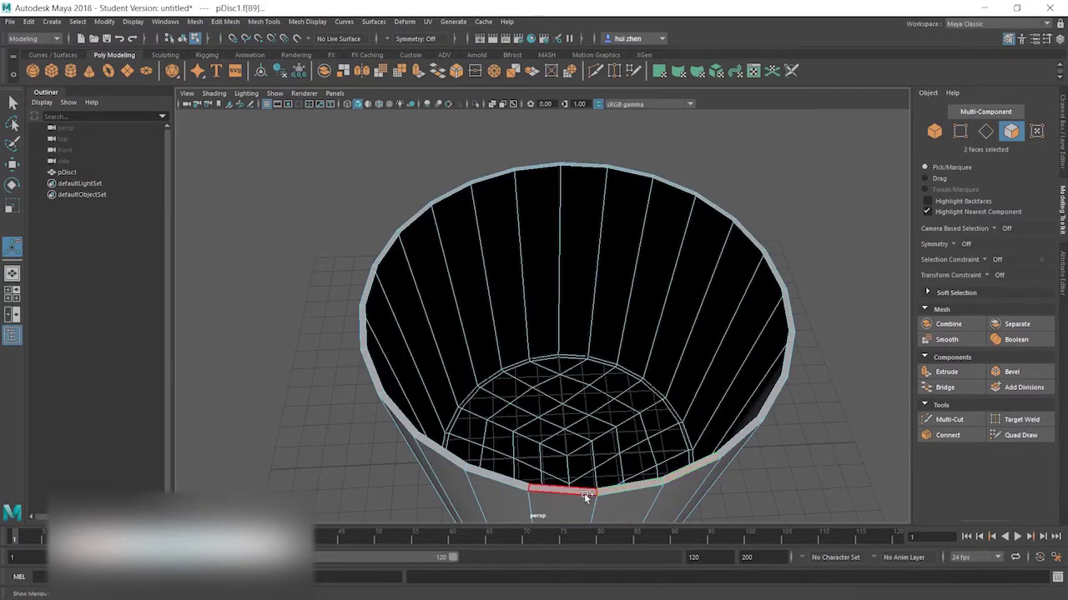
pyautogui.keyDown('shift'); pyautogui.click(409, 418); pyautogui.keyUp('shift')
pyautogui.keyDown('shift'); pyautogui.moveTo(378, 377); pyautogui.dragTo(368, 320); pyautogui.keyUp('shift')
# - Extrude the rim faces to Local Translate Z 0.22, then switch to edge selection
pyautogui.click(945, 372)
pyautogui.keyDown('alt'); pyautogui.moveTo(619, 417); pyautogui.dragTo(579, 392); pyautogui.keyUp('alt')
pyautogui.moveTo(384, 194); pyautogui.dragTo(382, 182)
pyautogui.click(764, 308)
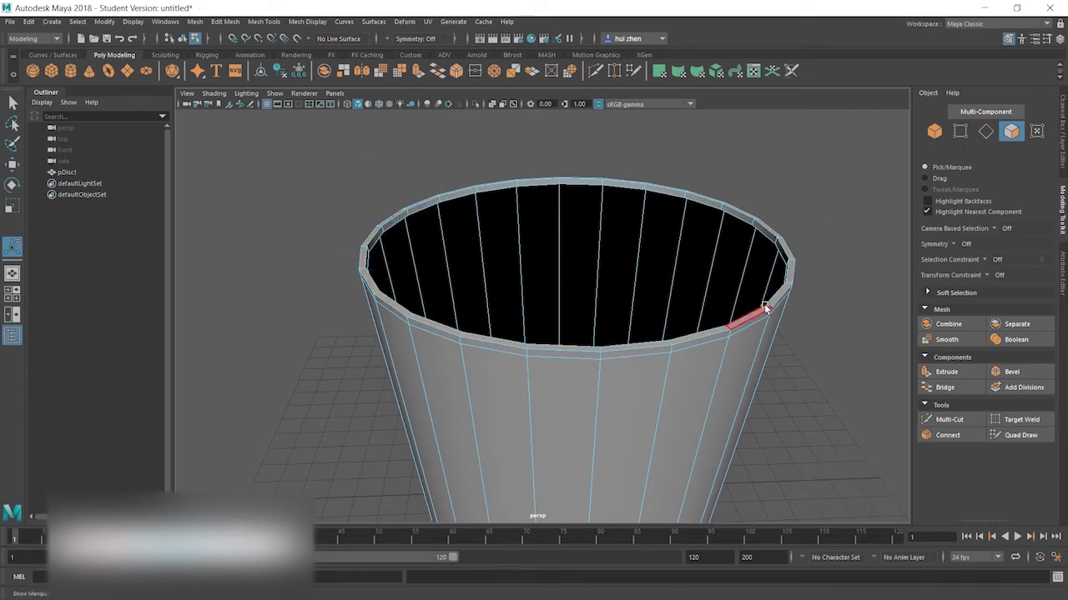
pyautogui.moveTo(766, 308); pyautogui.dragTo(762, 247, button='right')
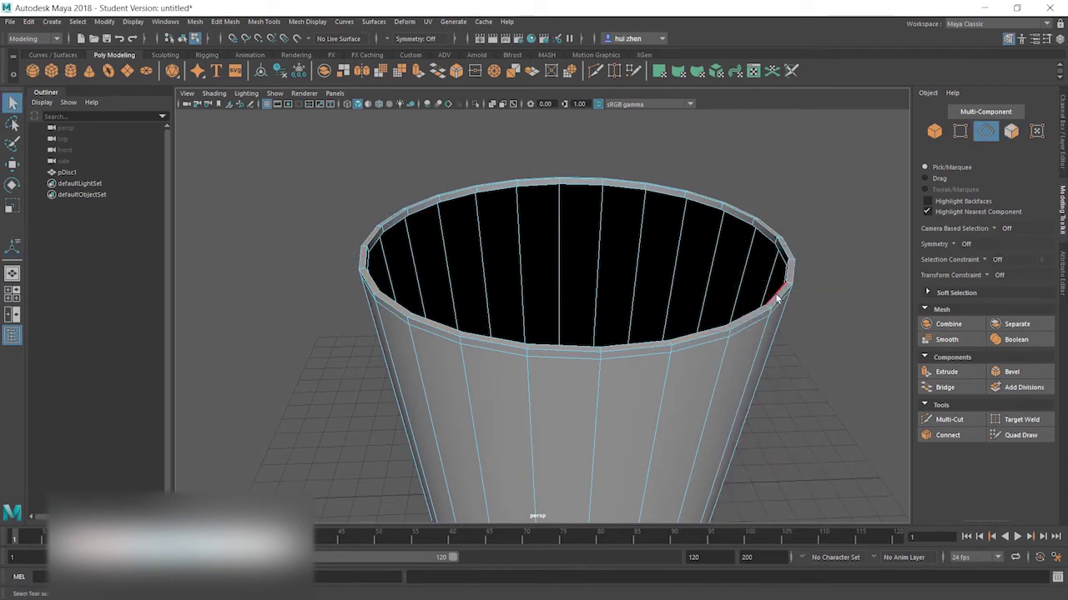
# - Bevel the selected rim edges twice
pyautogui.click(1009, 372)
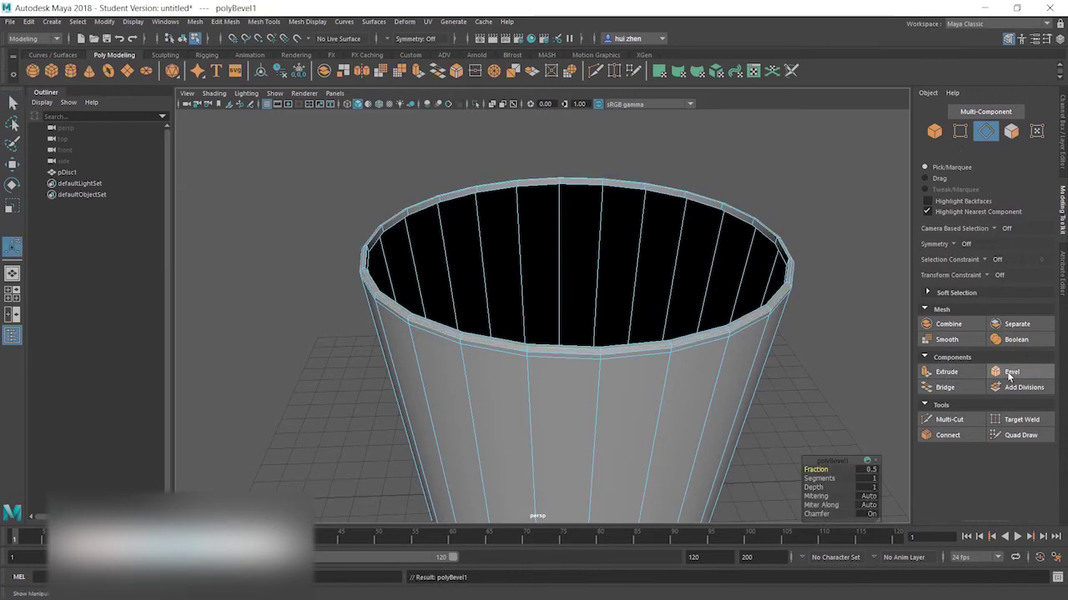
pyautogui.keyDown('alt'); pyautogui.moveTo(663, 397); pyautogui.dragTo(739, 404); pyautogui.keyUp('alt')
pyautogui.click(1012, 372)
pyautogui.moveTo(826, 468)
pyautogui.keyDown('alt'); pyautogui.mouseDown()
pyautogui.moveTo(754, 393)
pyautogui.moveTo(782, 334)
pyautogui.mouseUp(); pyautogui.keyUp('alt')
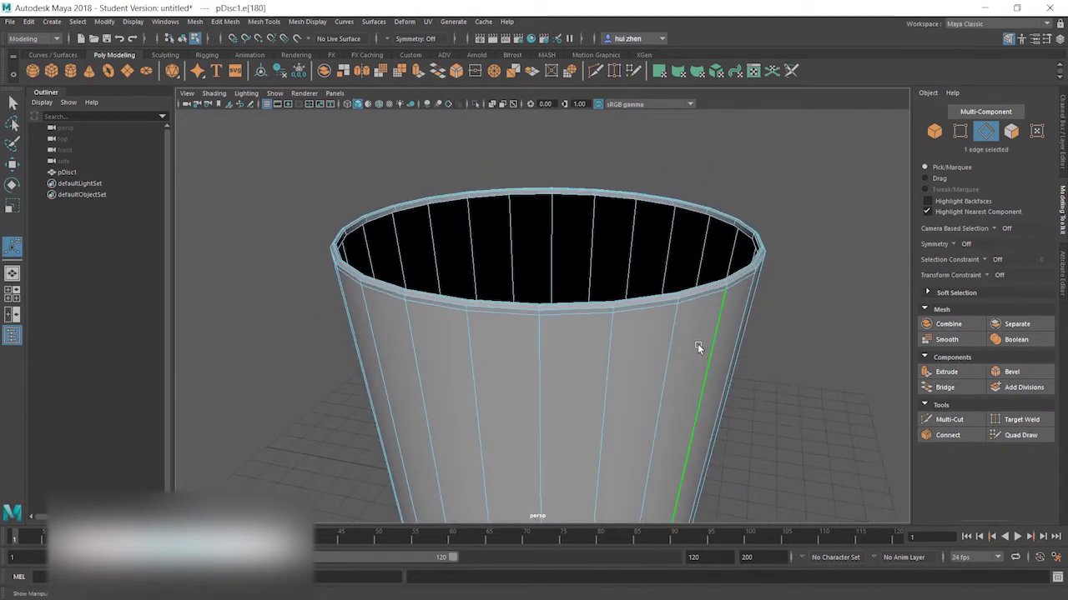
# - Insert a horizontal edge loop around the cup's middle and check it in smooth preview
pyautogui.moveTo(643, 284); pyautogui.dragTo(699, 267, button='right')
pyautogui.click(651, 360)
pyautogui.moveTo(607, 357)
pyautogui.keyDown('alt'); pyautogui.mouseDown()
pyautogui.moveTo(608, 374)
pyautogui.moveTo(646, 351)
pyautogui.moveTo(572, 406)
pyautogui.moveTo(583, 405)
pyautogui.mouseUp(); pyautogui.keyUp('alt')
pyautogui.press('1')
pyautogui.press('3')
pyautogui.moveTo(429, 381)
pyautogui.keyDown('alt'); pyautogui.mouseDown()
pyautogui.moveTo(508, 406)
pyautogui.moveTo(475, 341)
pyautogui.moveTo(513, 354)
pyautogui.moveTo(489, 376)
pyautogui.moveTo(507, 389)
pyautogui.mouseUp(); pyautogui.keyUp('alt')
# - Return to faceted display and select the cup's 24 body faces
pyautogui.press('1')
pyautogui.moveTo(457, 283); pyautogui.dragTo(456, 343, button='right')
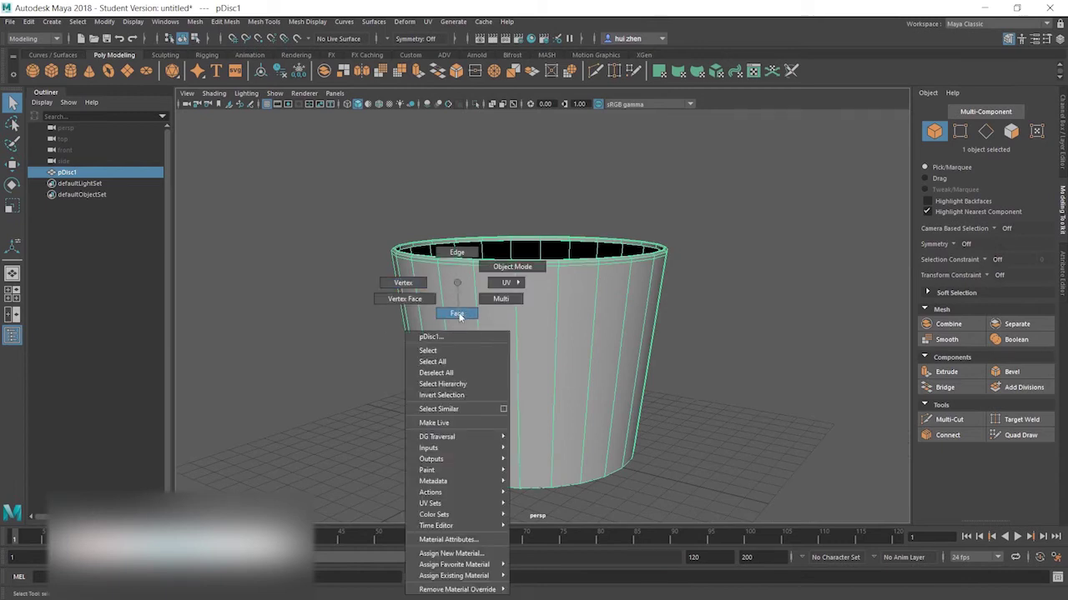
pyautogui.moveTo(325, 315); pyautogui.dragTo(715, 392)
pyautogui.moveTo(572, 362)
pyautogui.keyDown('alt'); pyautogui.mouseDown()
pyautogui.moveTo(809, 326)
pyautogui.moveTo(642, 399)
pyautogui.mouseUp(); pyautogui.keyUp('alt')
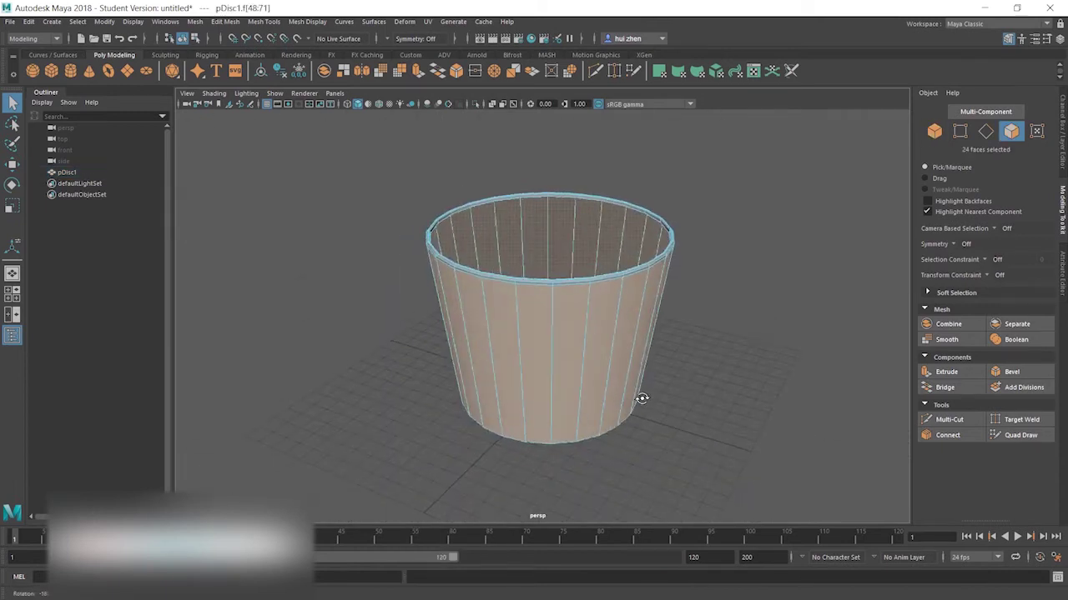
pyautogui.press('w')
pyautogui.moveTo(561, 395)
pyautogui.keyDown('alt'); pyautogui.mouseDown()
pyautogui.moveTo(512, 405)
pyautogui.moveTo(634, 322)
pyautogui.mouseUp(); pyautogui.keyUp('alt')
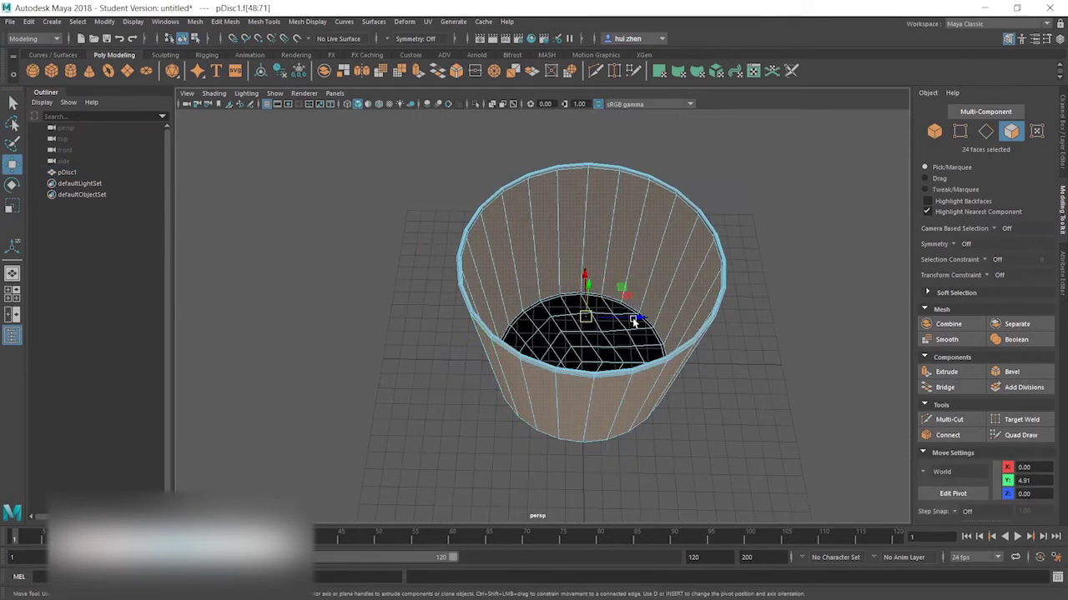
# - Scale the body faces slightly, then return to object mode and inspect the cup
pyautogui.press('r')
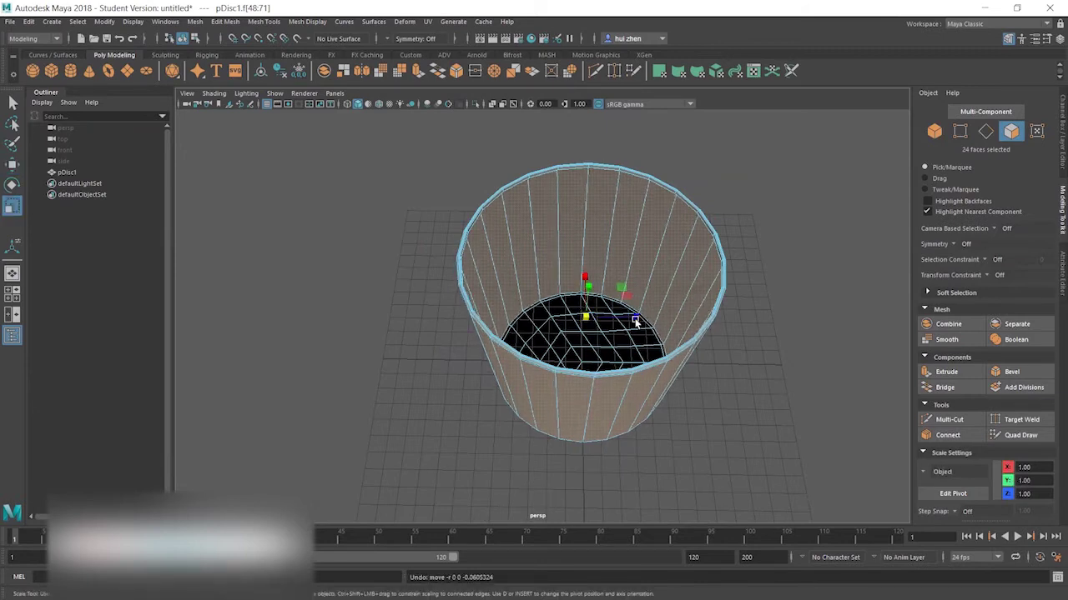
pyautogui.moveTo(637, 318); pyautogui.dragTo(638, 313)
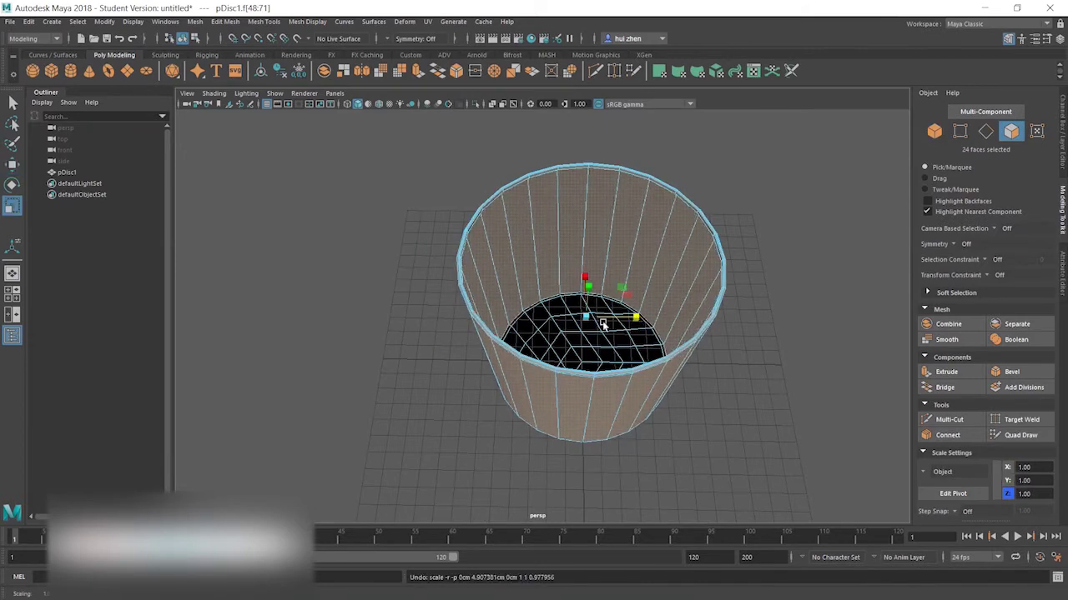
pyautogui.moveTo(590, 321)
pyautogui.keyDown('alt'); pyautogui.mouseDown()
pyautogui.moveTo(596, 368)
pyautogui.moveTo(662, 300)
pyautogui.mouseUp(); pyautogui.keyUp('alt')
pyautogui.press('w')
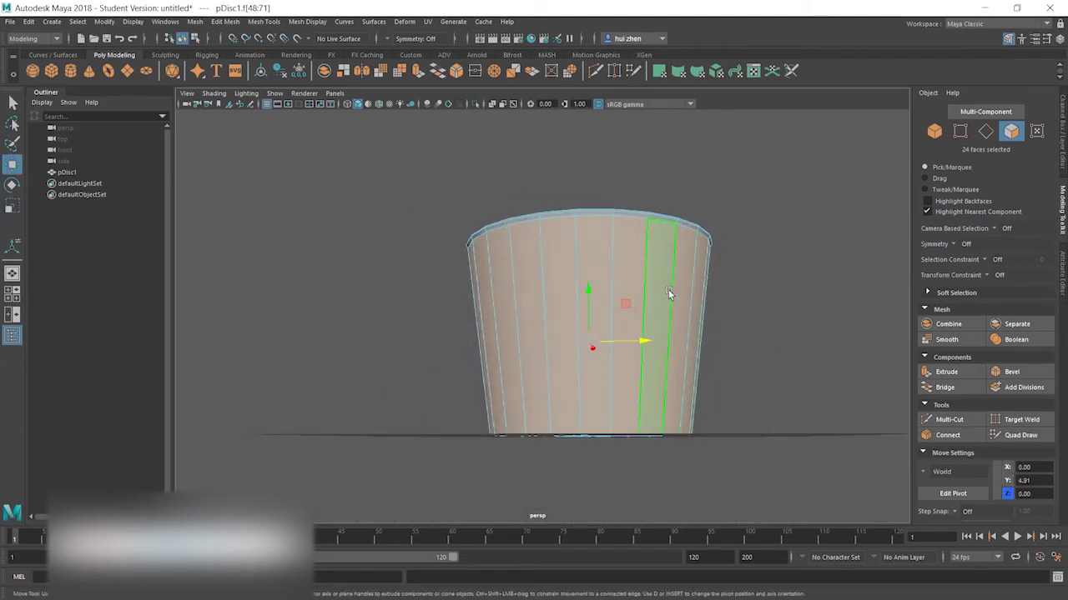
pyautogui.moveTo(668, 293); pyautogui.dragTo(692, 266, button='right')
pyautogui.keyDown('alt'); pyautogui.moveTo(691, 265); pyautogui.dragTo(531, 415); pyautogui.keyUp('alt')
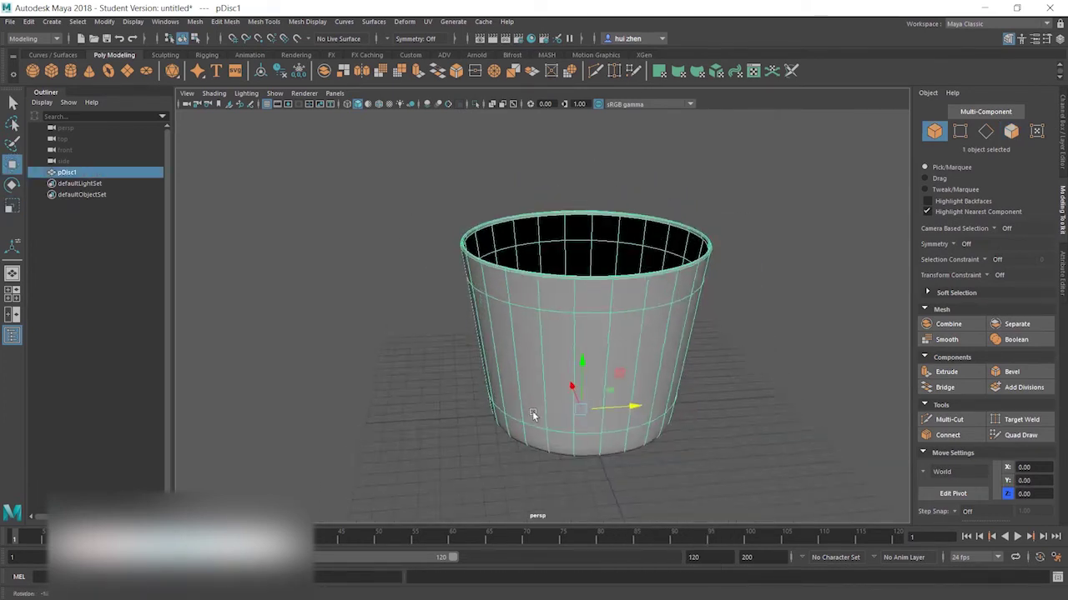
pyautogui.scroll(3, 531, 415)
pyautogui.scroll(3, 548, 424)
pyautogui.scroll(3, 560, 334)
pyautogui.scroll(3, 551, 269)
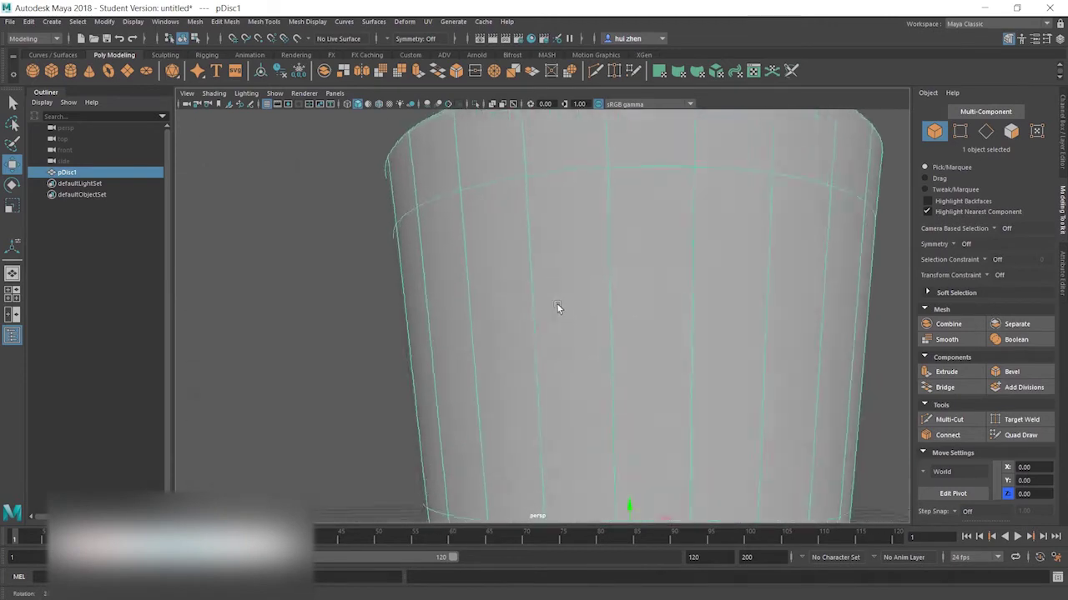
pyautogui.scroll(-3, 557, 304)
pyautogui.scroll(-3, 562, 348)
pyautogui.moveTo(579, 393)
pyautogui.keyDown('alt'); pyautogui.mouseDown()
pyautogui.moveTo(568, 346)
pyautogui.moveTo(543, 381)
pyautogui.moveTo(522, 352)
pyautogui.moveTo(474, 362)
pyautogui.moveTo(520, 348)
pyautogui.moveTo(531, 323)
pyautogui.moveTo(625, 253)
pyautogui.moveTo(625, 217)
pyautogui.moveTo(601, 361)
pyautogui.moveTo(519, 382)
pyautogui.moveTo(562, 349)
pyautogui.mouseUp(); pyautogui.keyUp('alt')
pyautogui.scroll(4, 578, 370)
# - Assign a new Lambert material, lambert2, to the cup and open its colour picker
pyautogui.moveTo(550, 288)
pyautogui.mouseDown(button='right')
pyautogui.moveTo(620, 368)
pyautogui.moveTo(607, 554)
pyautogui.mouseUp(button='right')
pyautogui.click(470, 315)
pyautogui.moveTo(544, 399)
pyautogui.keyDown('alt'); pyautogui.mouseDown()
pyautogui.moveTo(530, 353)
pyautogui.moveTo(532, 380)
pyautogui.mouseUp(); pyautogui.keyUp('alt')
pyautogui.click(1048, 117)
pyautogui.click(1012, 114)
pyautogui.click(912, 239)
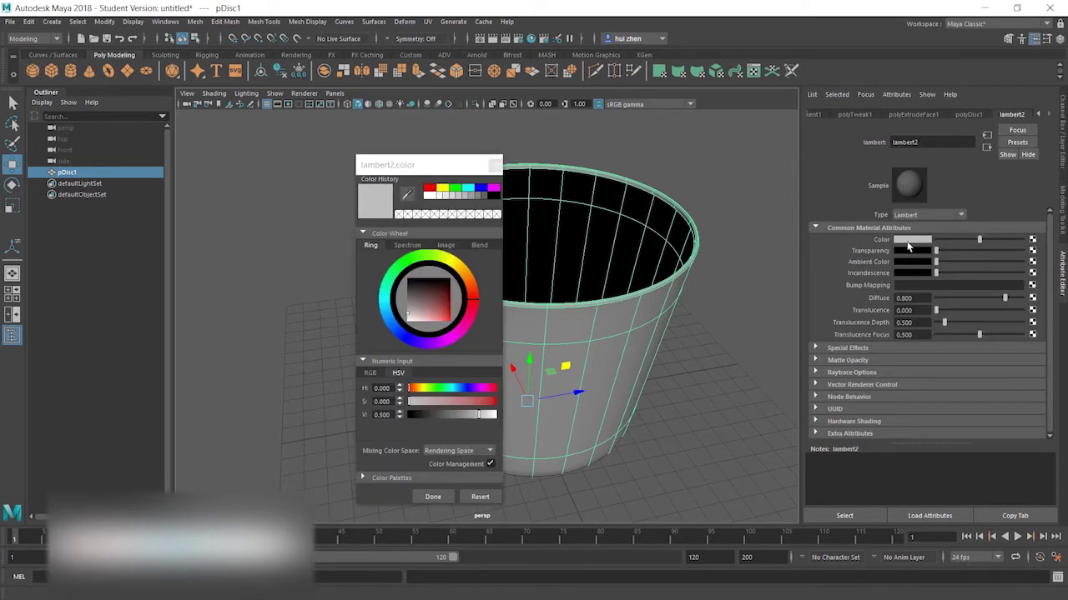
# - Set the lambert2 colour to a warm orange-brown (HSV about 24.3, 0.809, 0.257)
pyautogui.click(429, 309)
pyautogui.moveTo(429, 308); pyautogui.dragTo(431, 300)
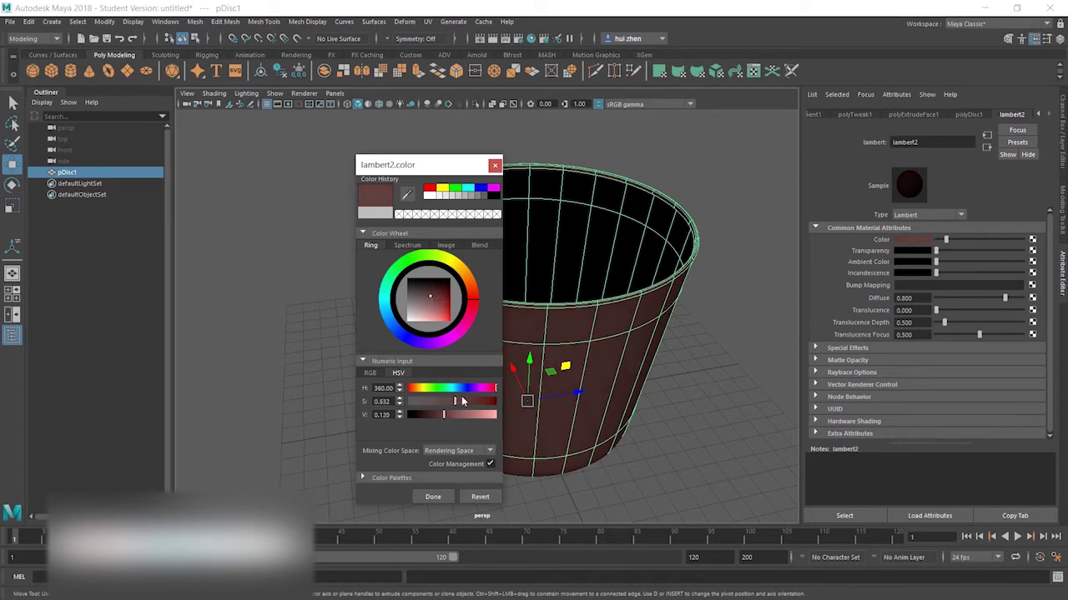
pyautogui.moveTo(445, 417); pyautogui.dragTo(463, 417)
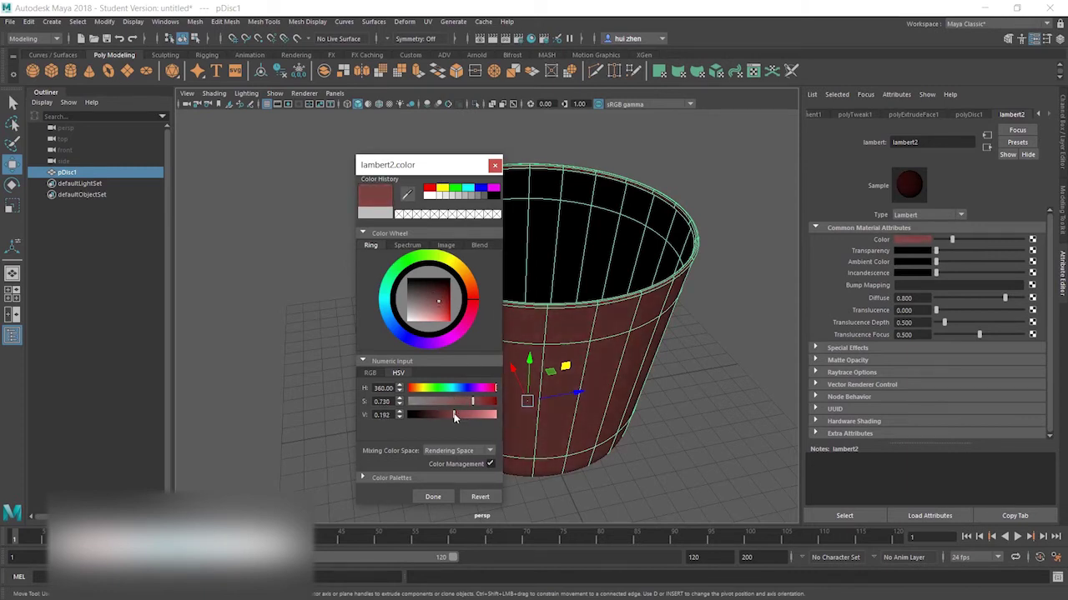
pyautogui.click(438, 314)
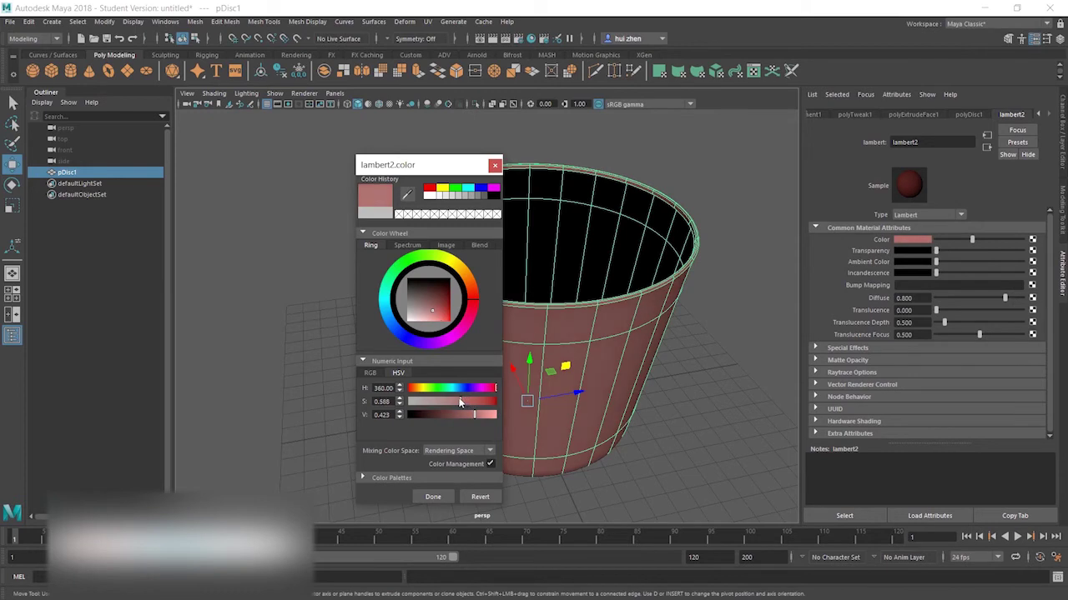
pyautogui.moveTo(456, 403)
pyautogui.mouseDown()
pyautogui.moveTo(477, 407)
pyautogui.moveTo(463, 420)
pyautogui.mouseUp()
pyautogui.click(457, 269)
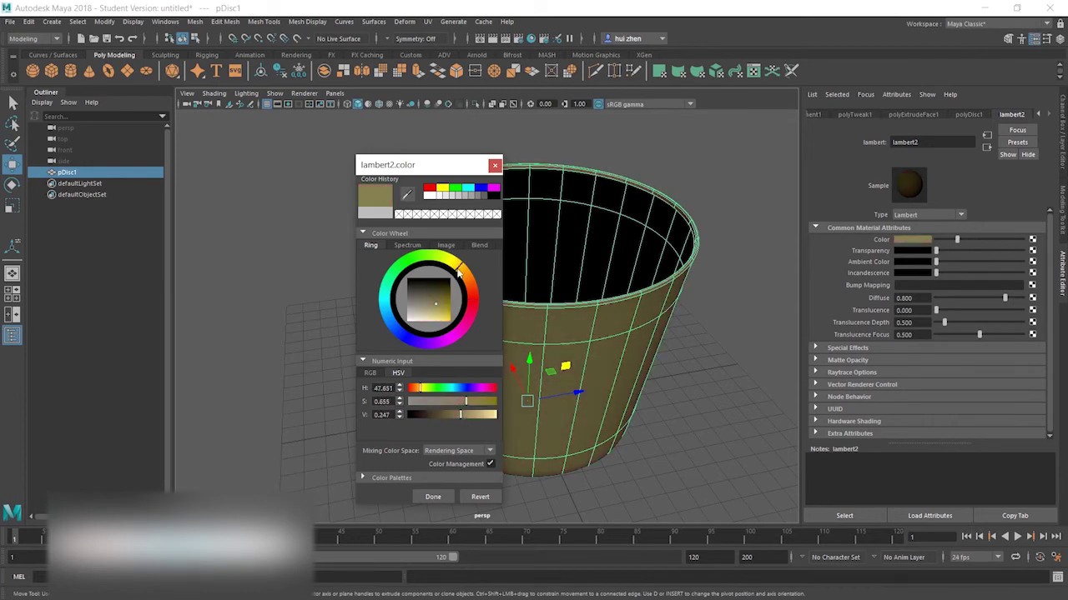
pyautogui.moveTo(436, 308)
pyautogui.mouseDown()
pyautogui.moveTo(427, 317)
pyautogui.moveTo(449, 294)
pyautogui.moveTo(446, 317)
pyautogui.moveTo(455, 297)
pyautogui.mouseUp()
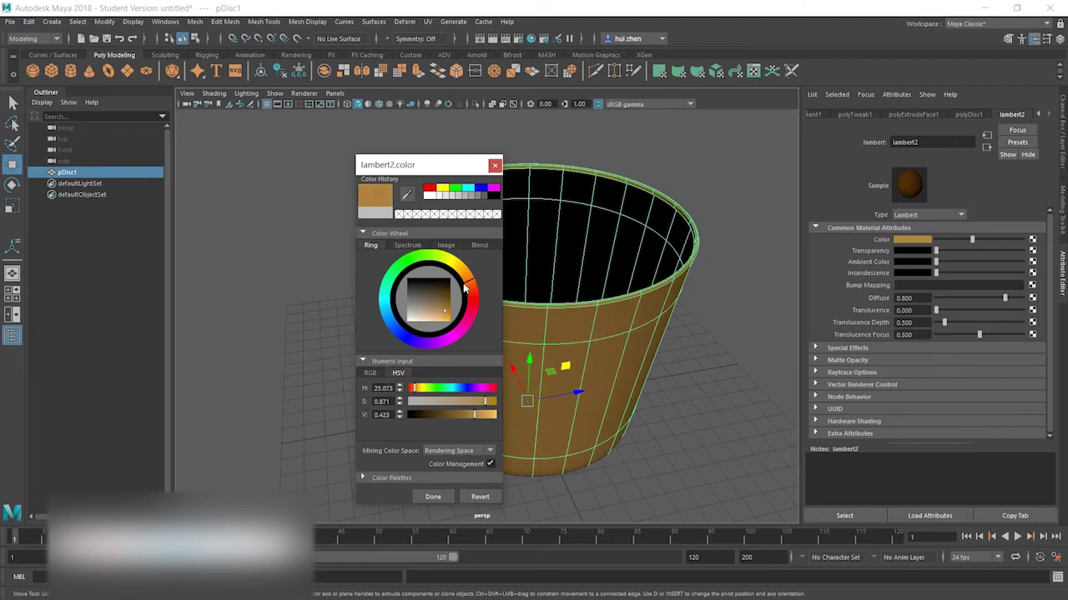
pyautogui.moveTo(447, 314); pyautogui.dragTo(447, 308)
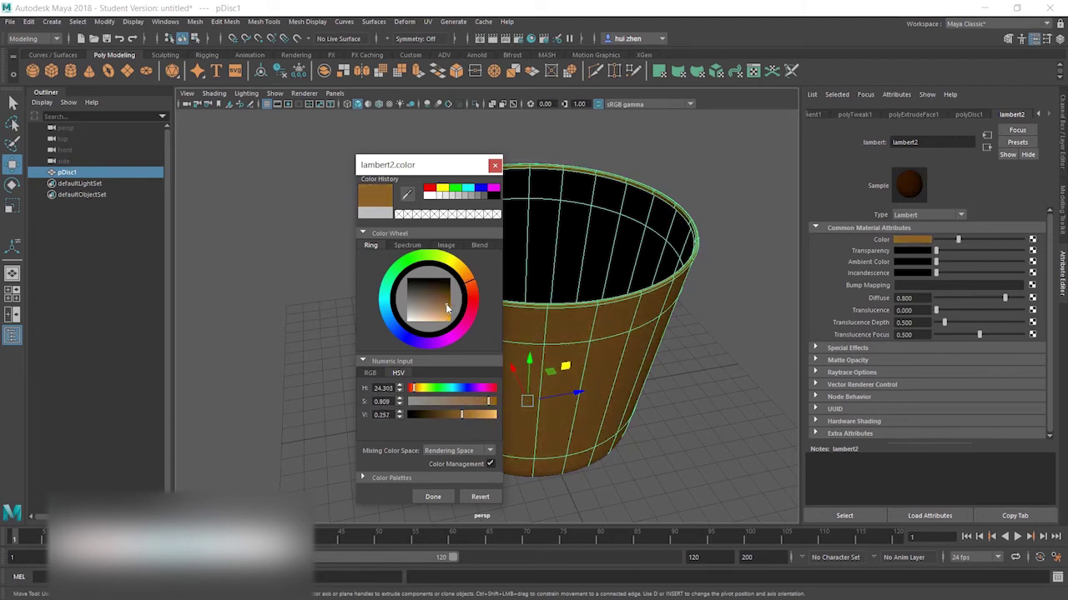
pyautogui.click(432, 497)
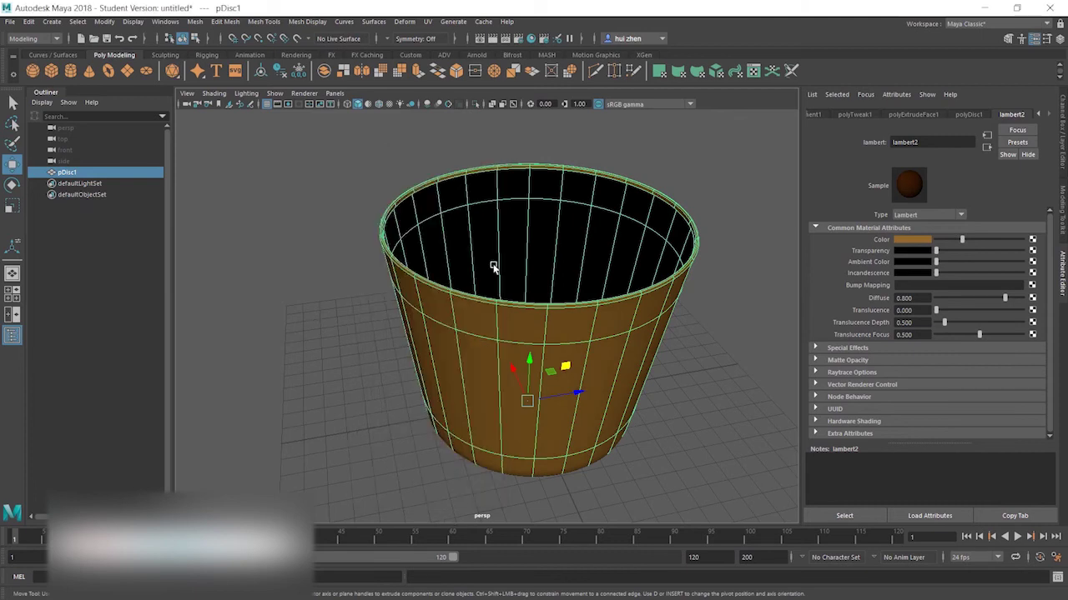
pyautogui.moveTo(565, 354)
pyautogui.keyDown('alt'); pyautogui.mouseDown()
pyautogui.moveTo(469, 256)
pyautogui.moveTo(500, 333)
pyautogui.moveTo(520, 322)
pyautogui.mouseUp(); pyautogui.keyUp('alt')
pyautogui.keyDown('alt'); pyautogui.moveTo(519, 322); pyautogui.dragTo(574, 360, button='right'); pyautogui.keyUp('alt')
pyautogui.moveTo(326, 210); pyautogui.dragTo(600, 303)
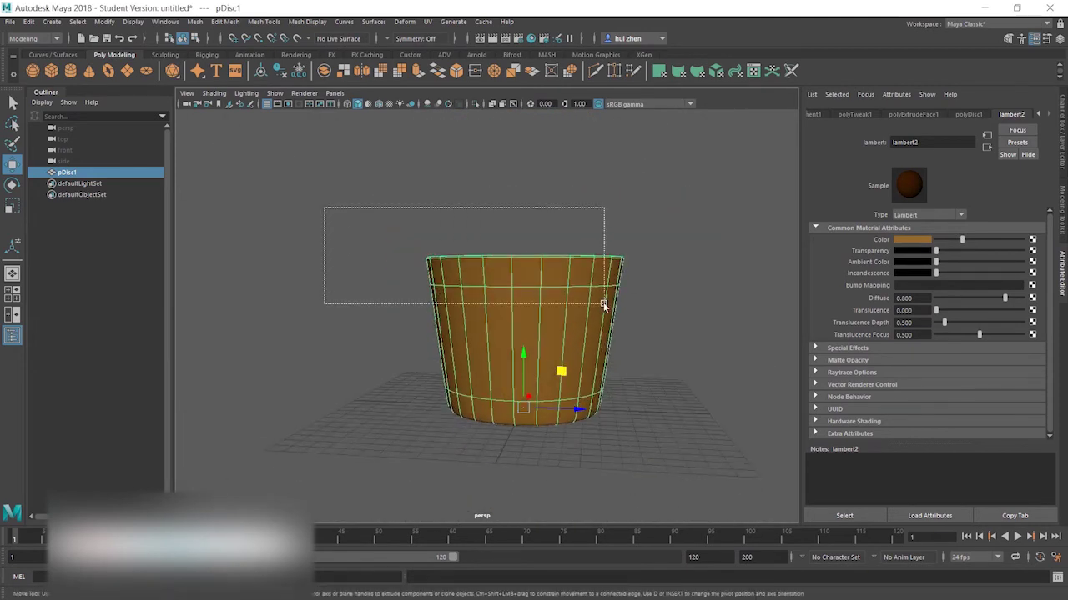
pyautogui.moveTo(493, 333)
pyautogui.keyDown('alt'); pyautogui.mouseDown()
pyautogui.moveTo(500, 358)
pyautogui.moveTo(477, 370)
pyautogui.moveTo(478, 400)
pyautogui.moveTo(562, 393)
pyautogui.moveTo(512, 423)
pyautogui.moveTo(507, 405)
pyautogui.moveTo(509, 417)
pyautogui.mouseUp(); pyautogui.keyUp('alt')
pyautogui.click(633, 392)
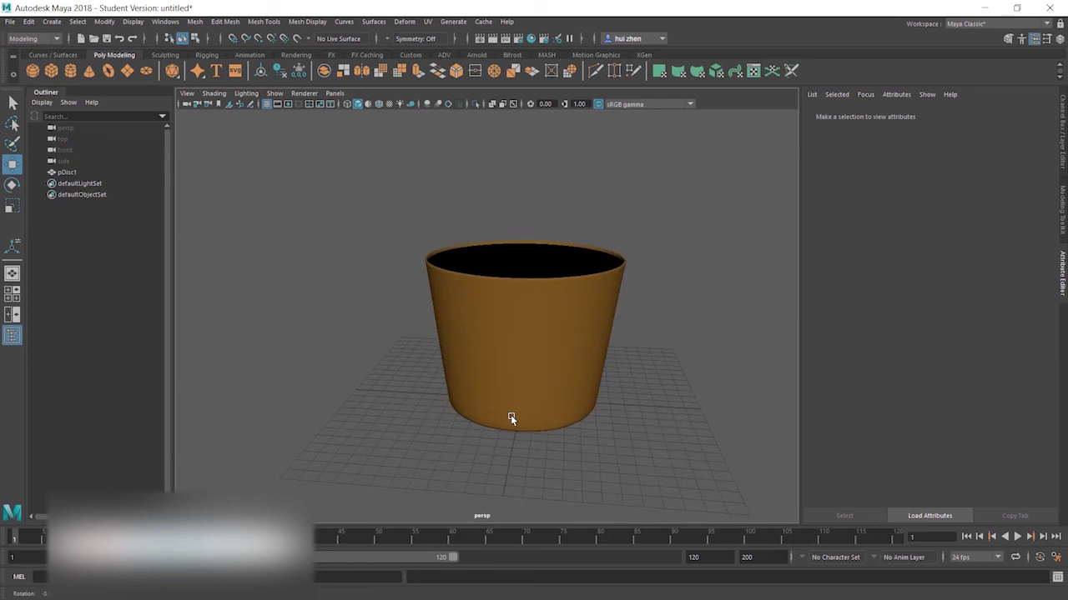
pyautogui.click(524, 351)
pyautogui.keyDown('alt'); pyautogui.moveTo(524, 351); pyautogui.dragTo(524, 367); pyautogui.keyUp('alt')
pyautogui.click(651, 366)
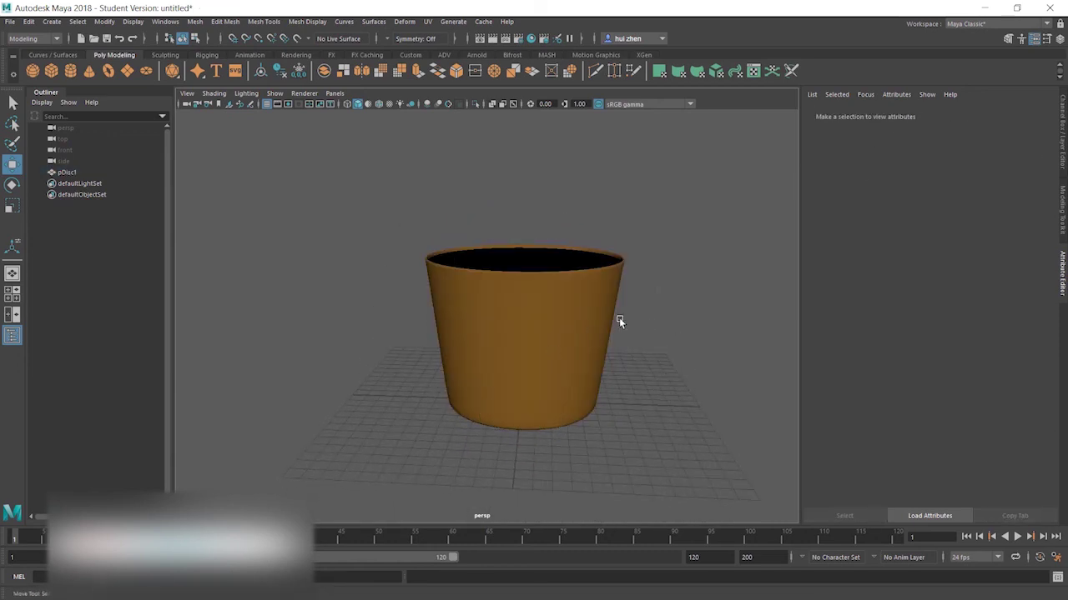